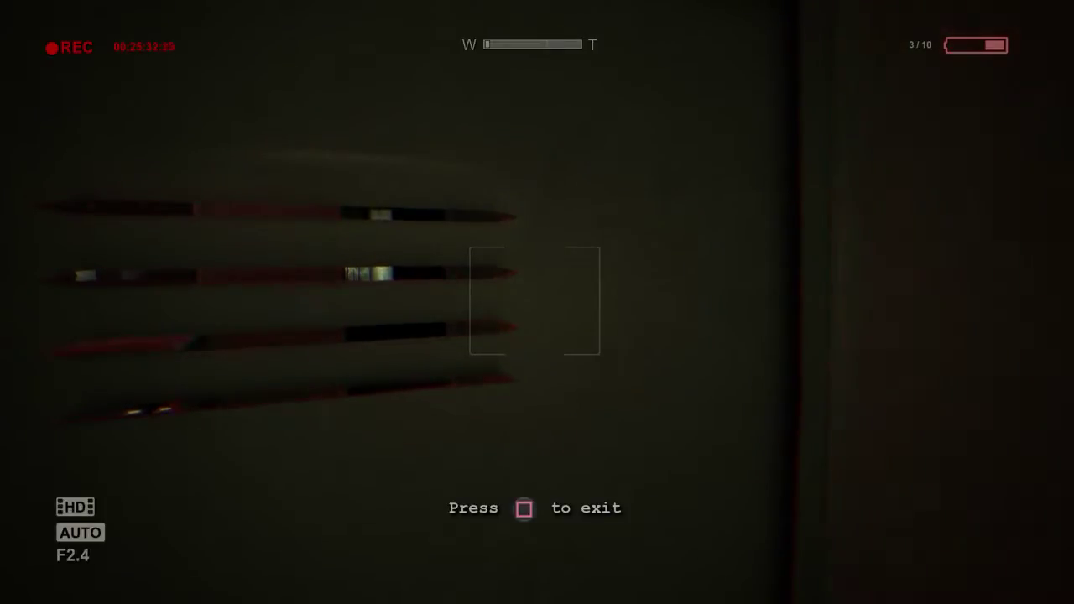
# Leave the locker and walk past the security desk monitors toward the dark doorway.
pyautogui.press('square')
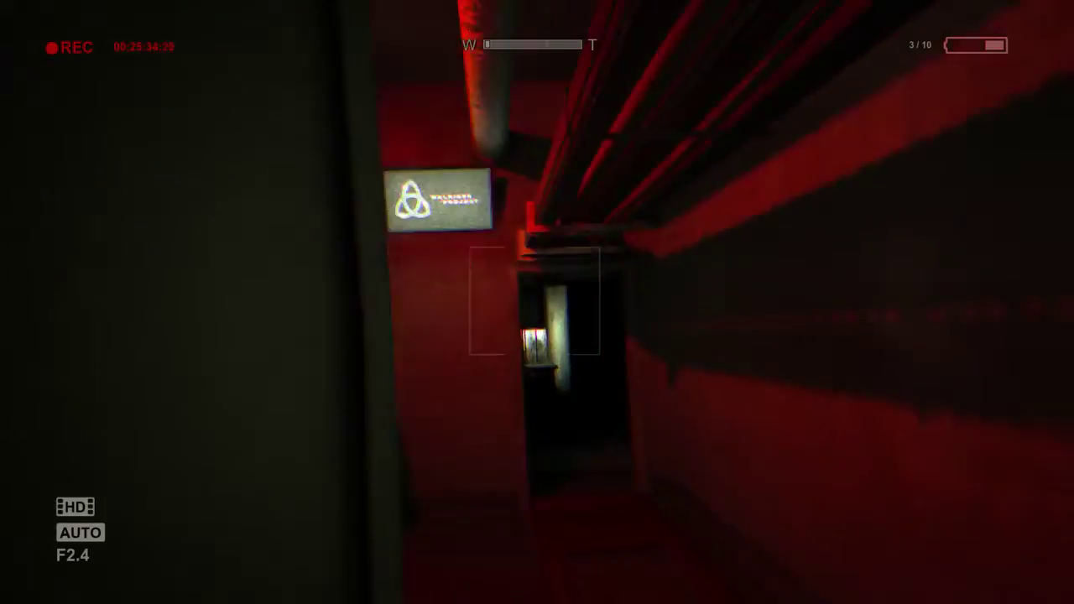
pyautogui.press('w')
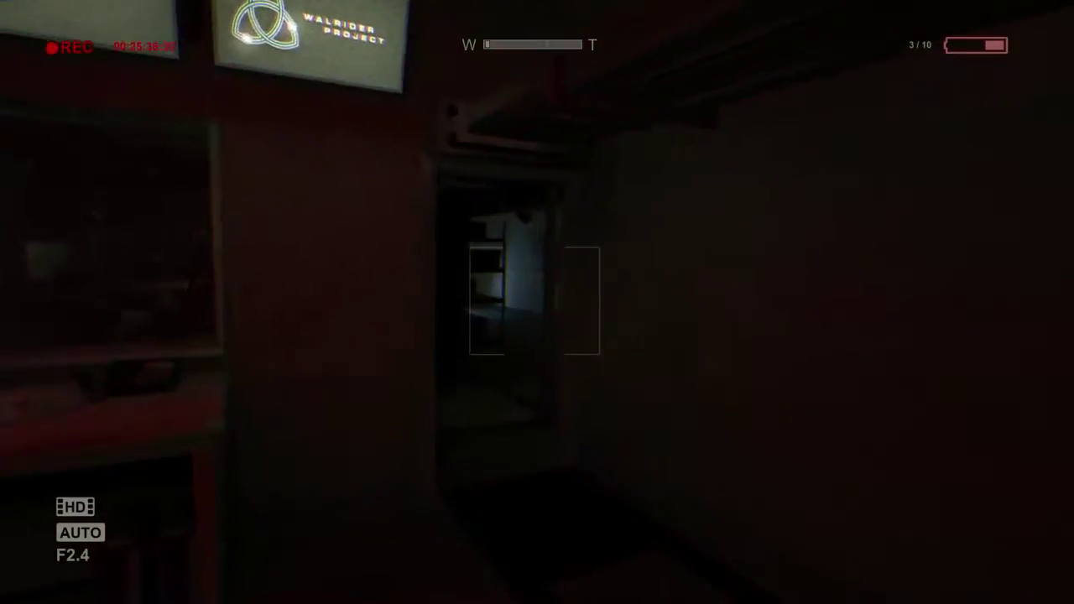
pyautogui.press('w')
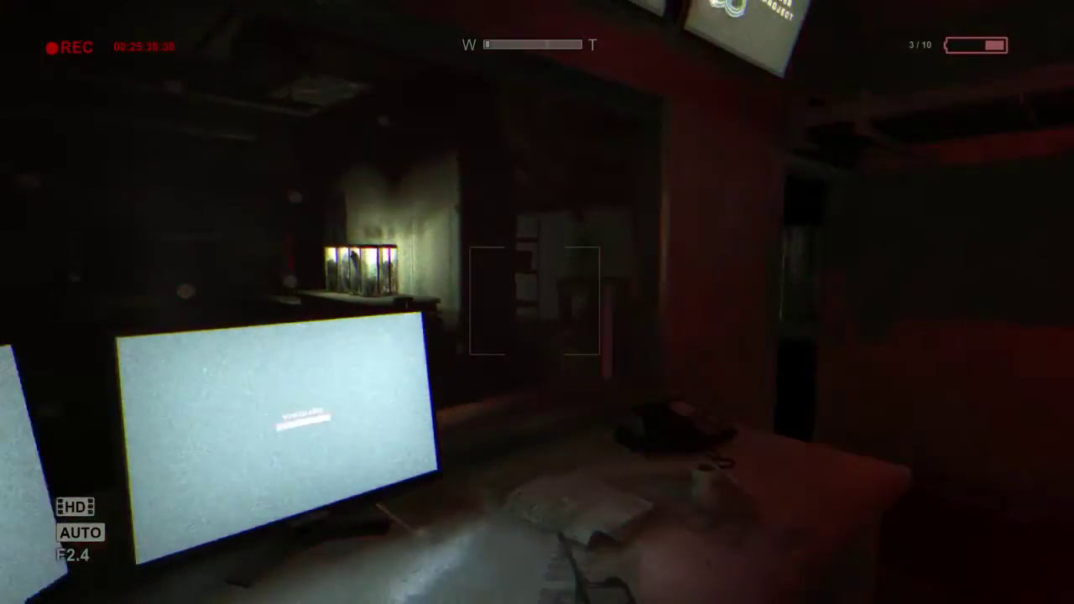
pyautogui.press('w')
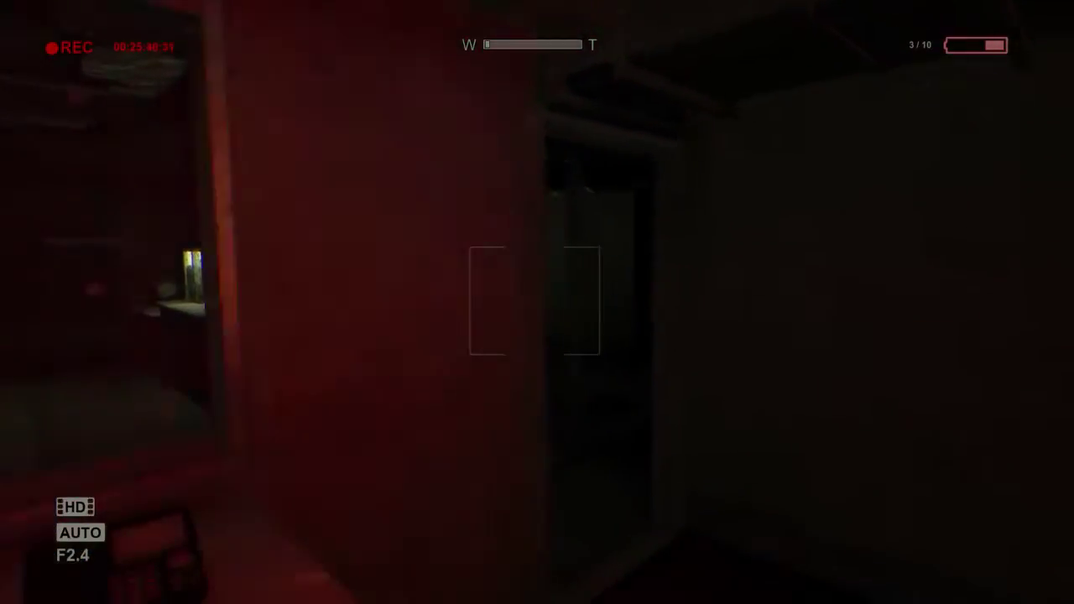
# Walk through the dark room past the lit lamp, then pause the game.
pyautogui.press('w')
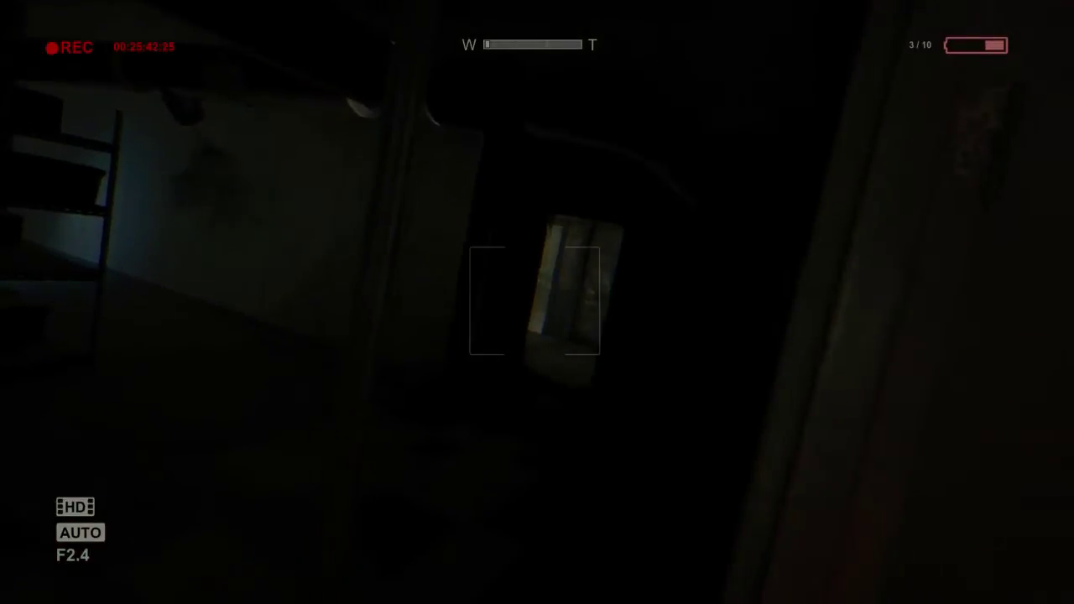
pyautogui.press('w')
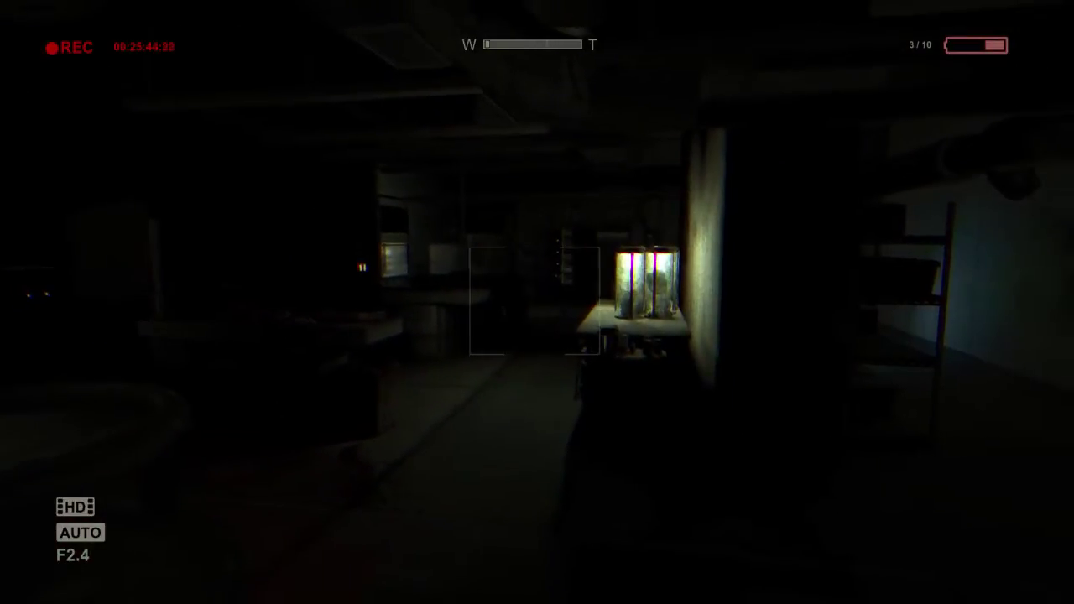
pyautogui.press('w')
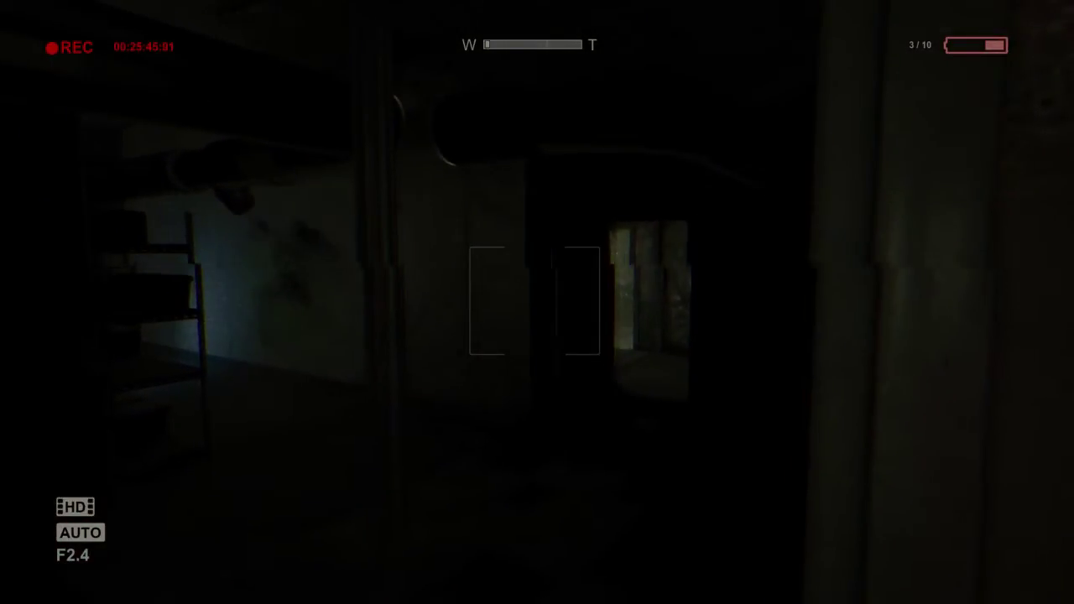
pyautogui.press('Escape')
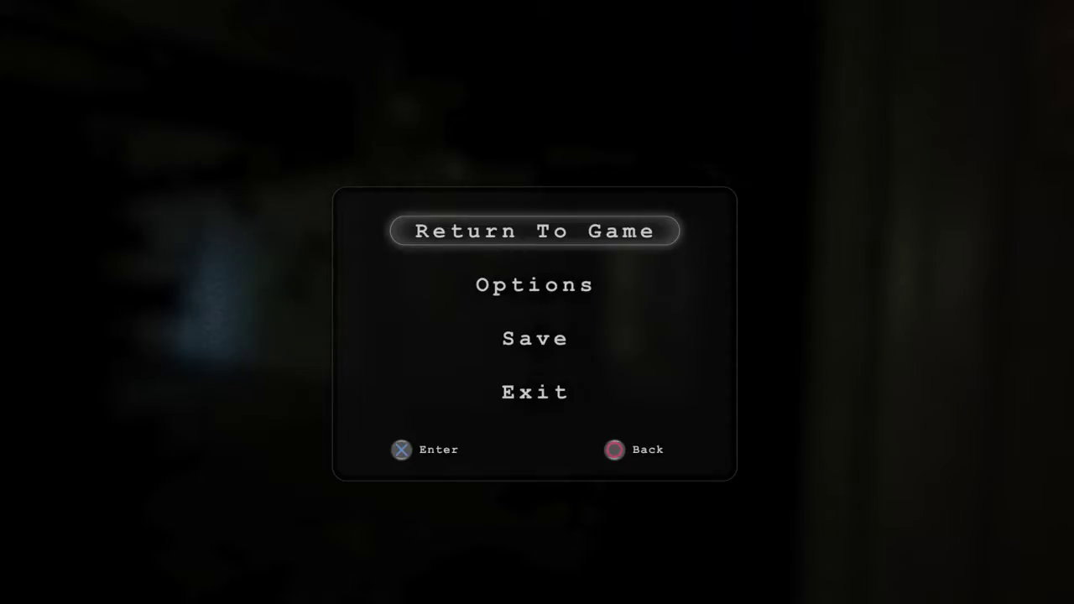
# Resume play and walk down the gas-cylinder corridor past the crate.
pyautogui.press('Return')
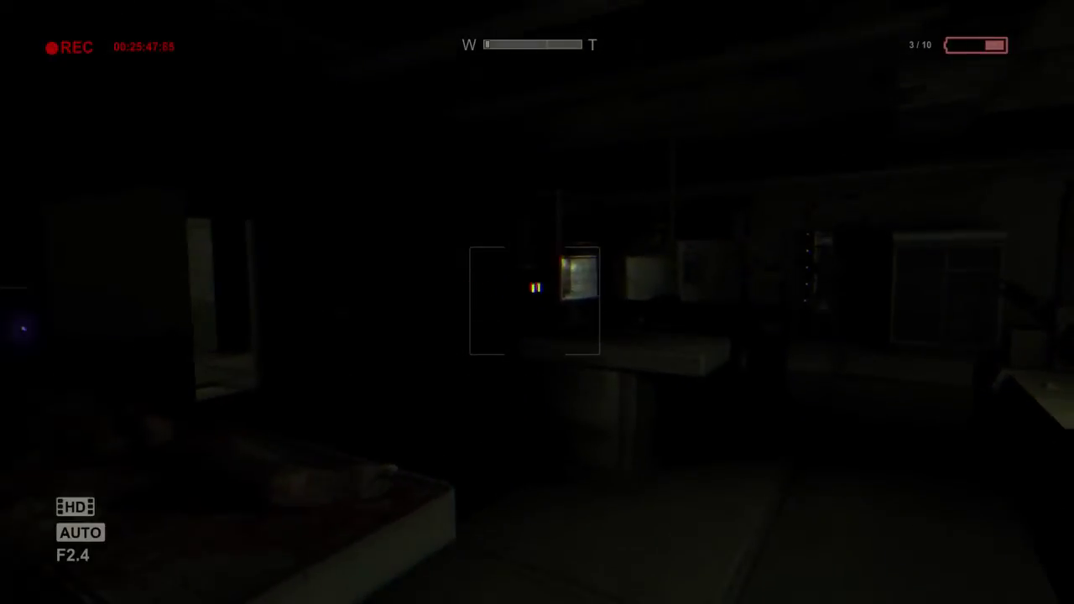
pyautogui.press('w')
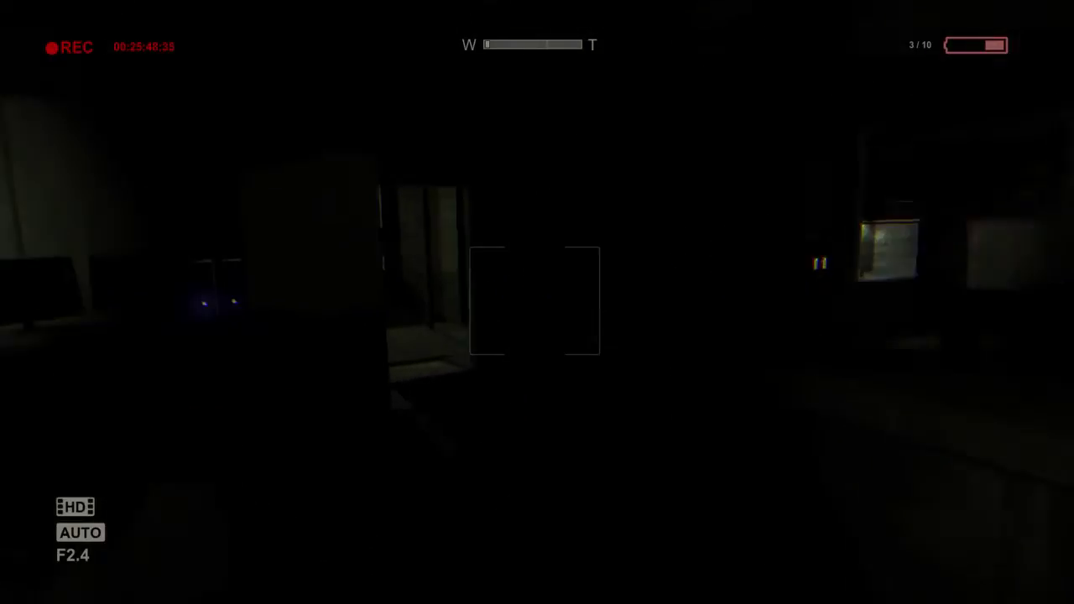
pyautogui.press('w')
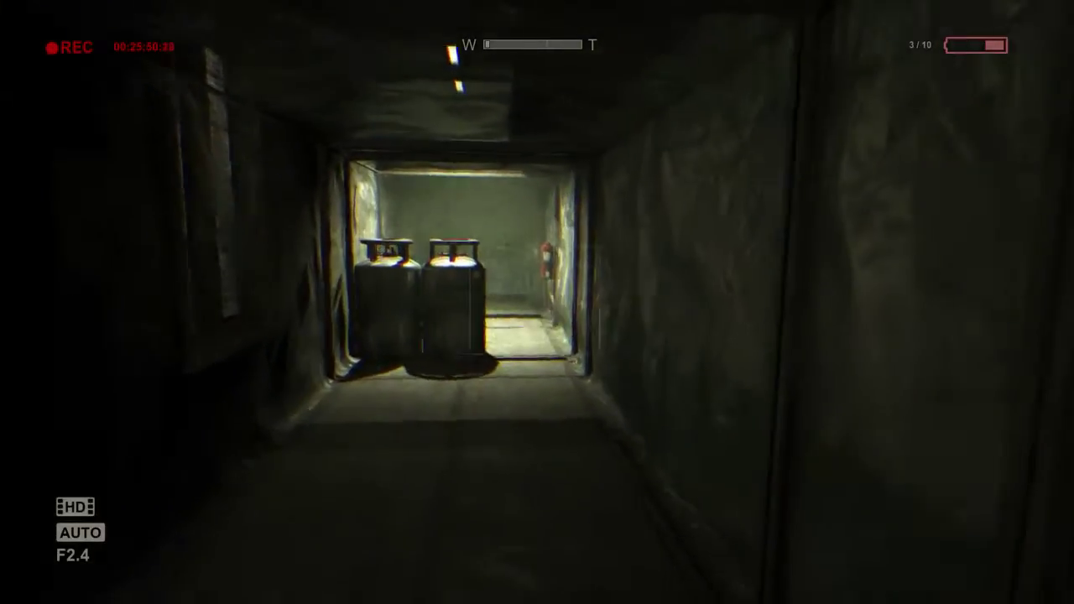
pyautogui.press('w')
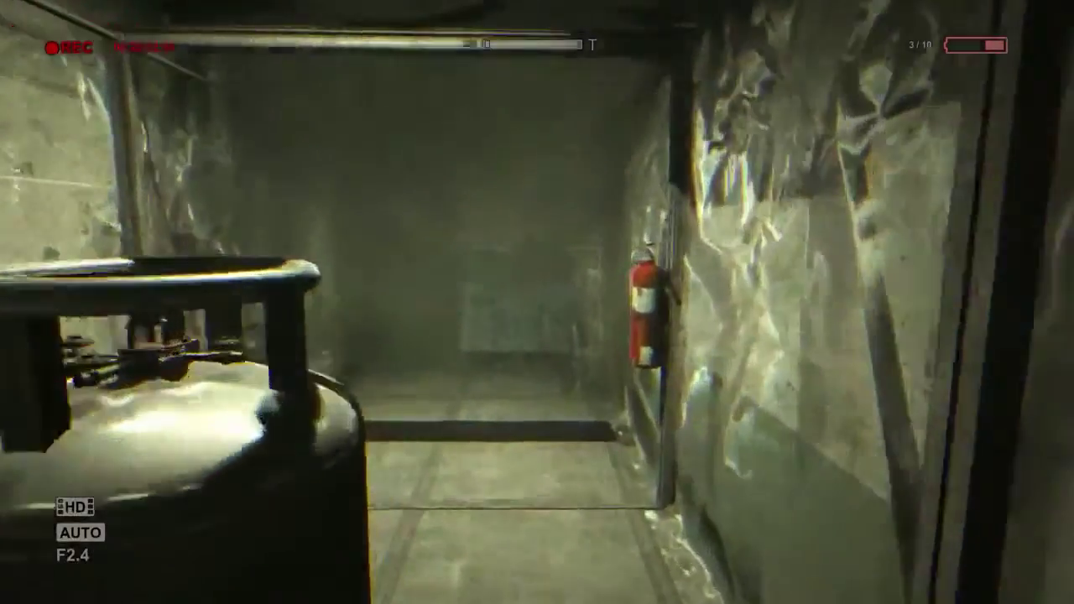
pyautogui.press('w')
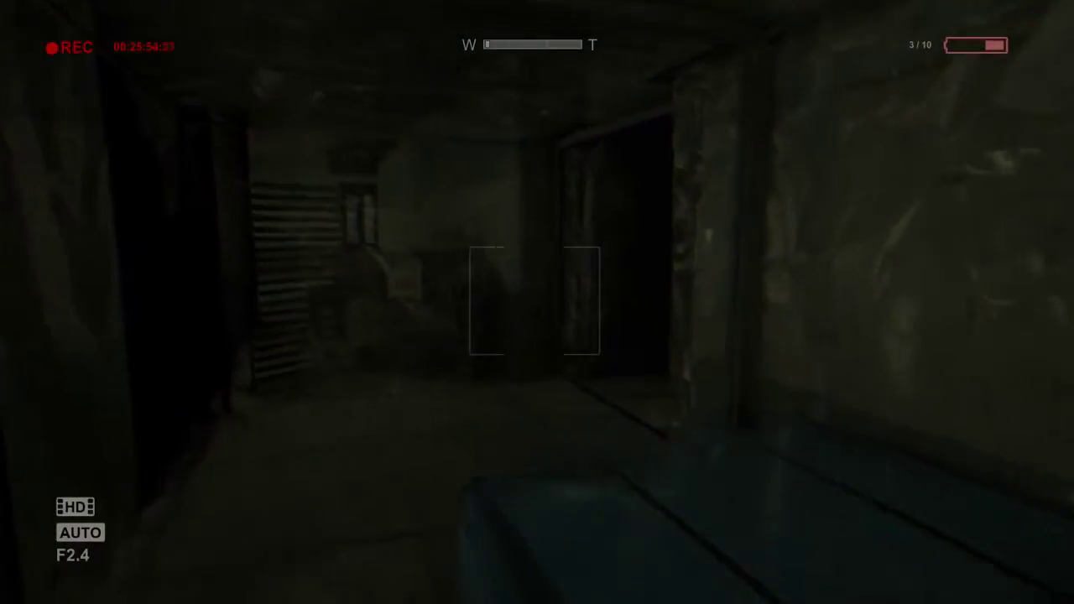
# Explore the red-lit rooms, approaching the battery booth window and the glass-tank room.
pyautogui.press('w')
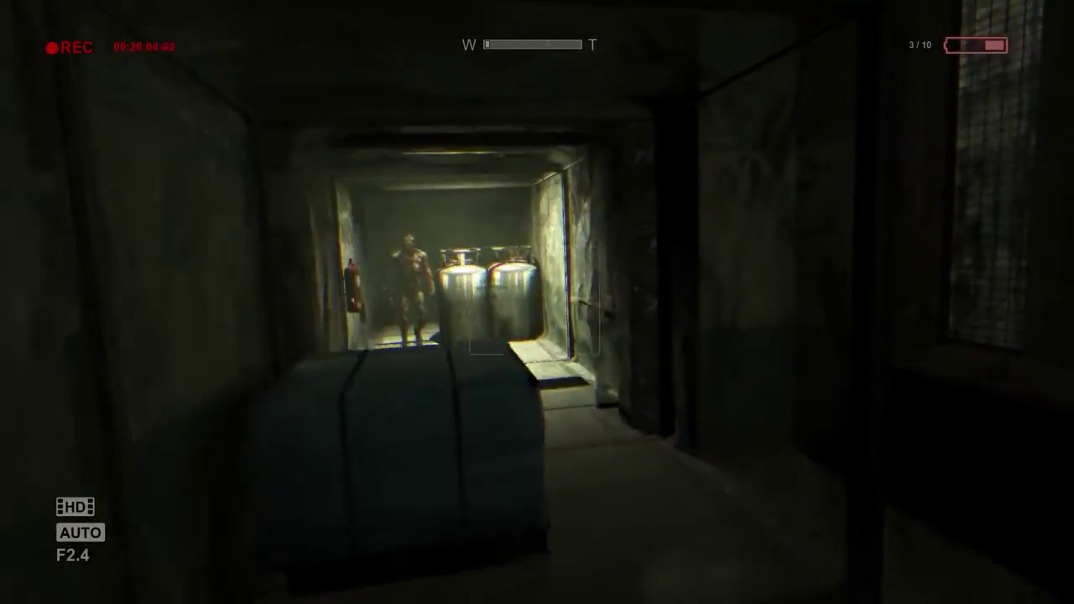
pyautogui.press('w')
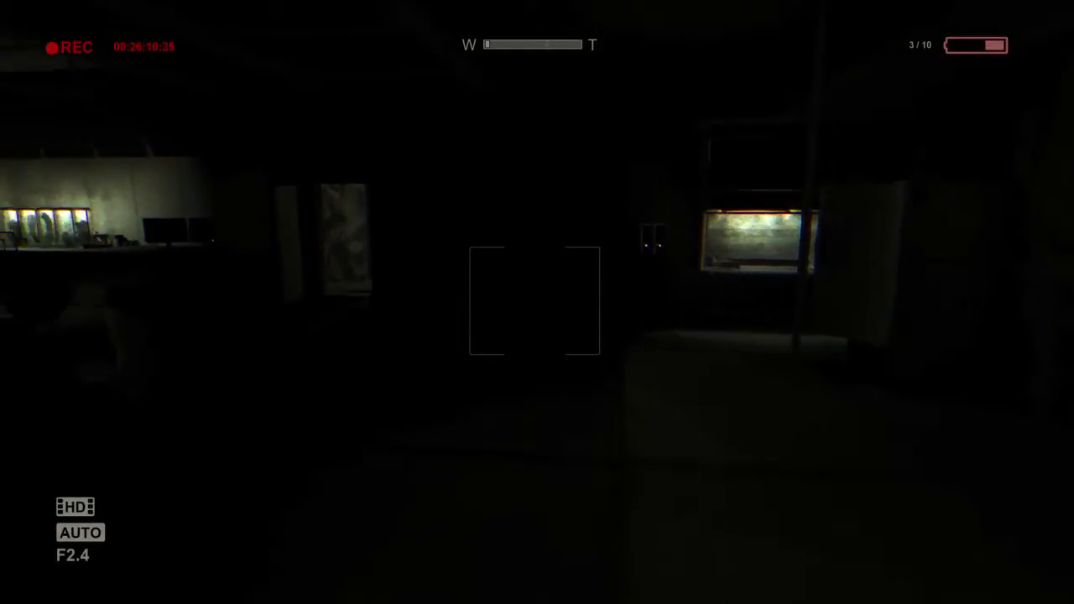
pyautogui.press('w')
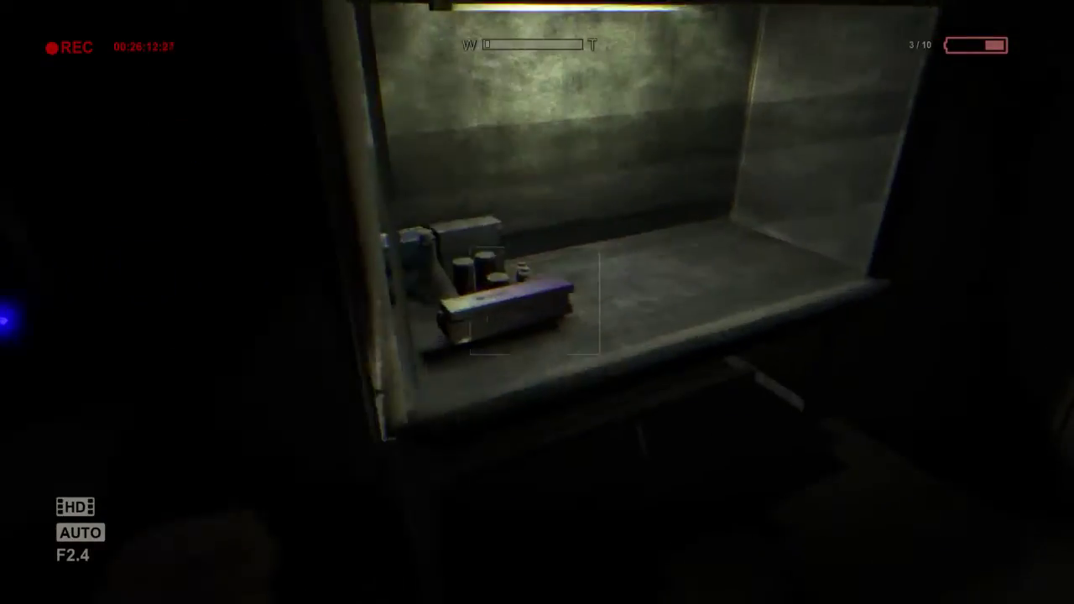
pyautogui.press('w')
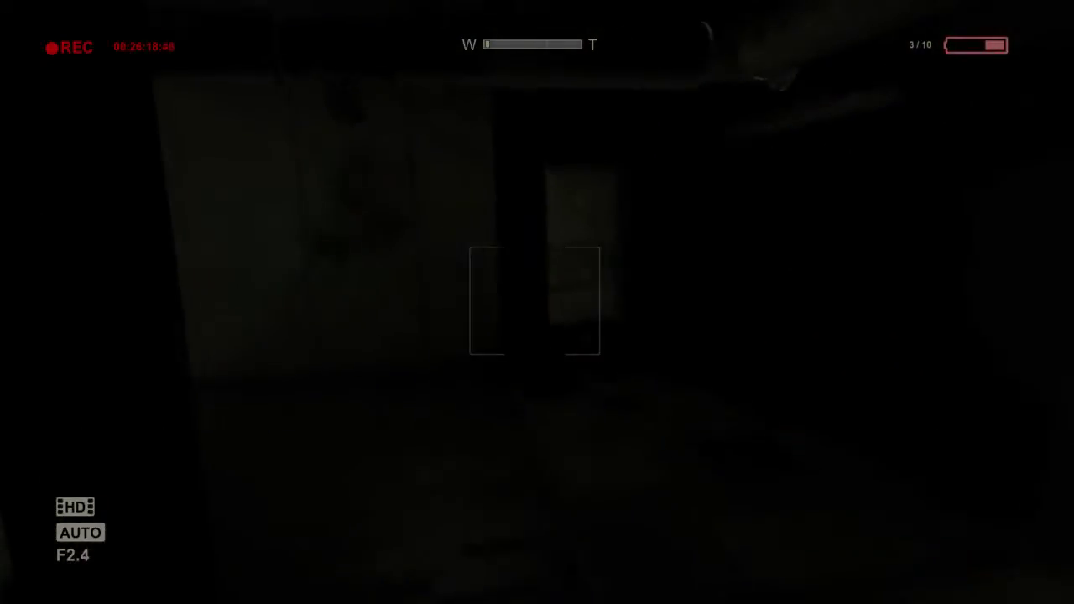
# Follow the corridor to the red-lit Walrider Project control room and pause.
pyautogui.press('w')
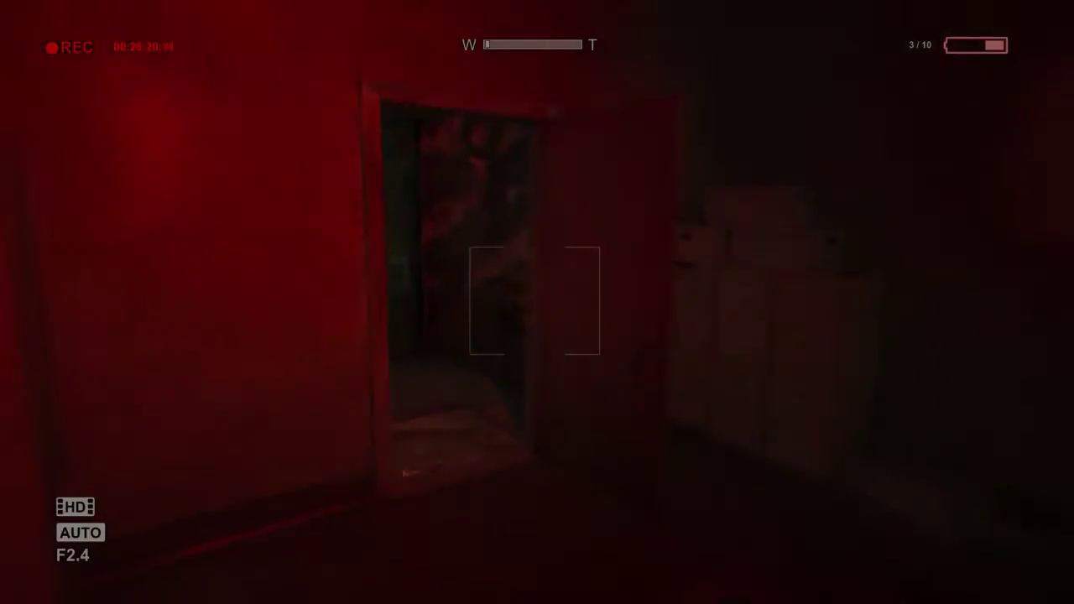
pyautogui.press('w')
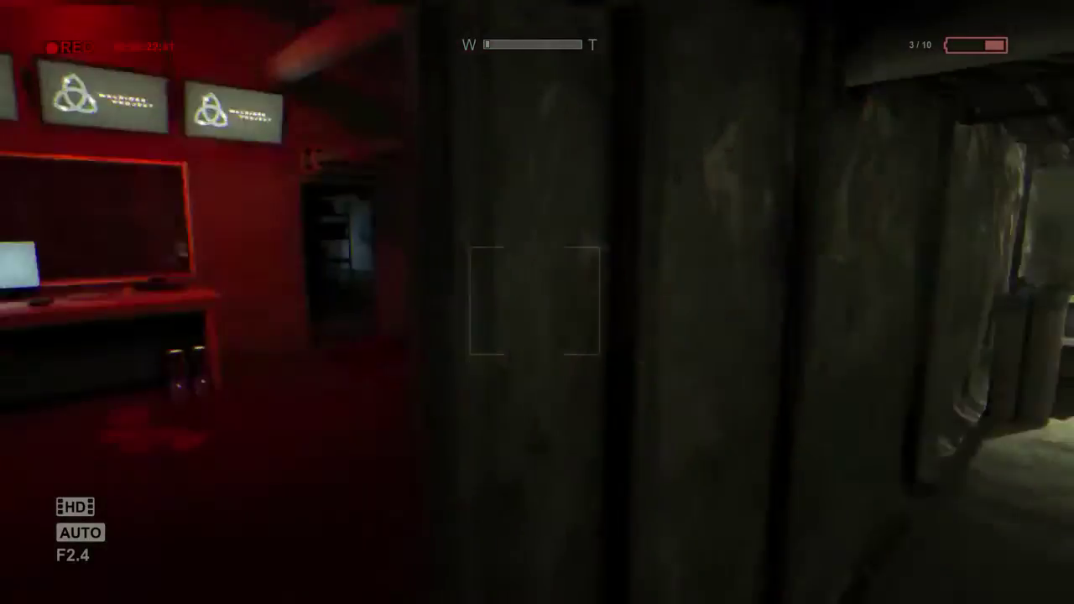
pyautogui.press('w')
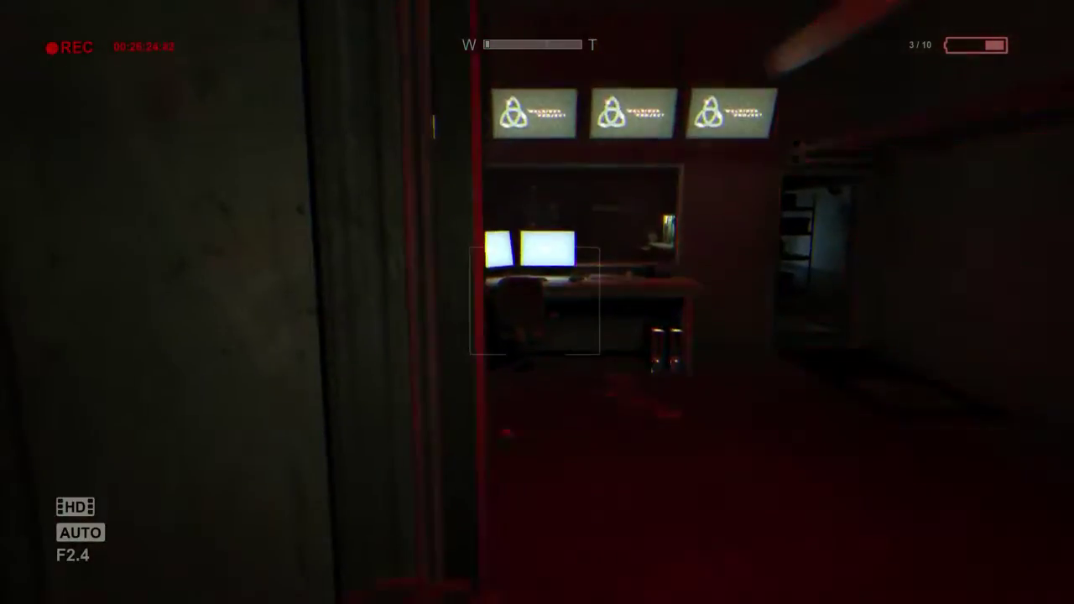
pyautogui.press('w')
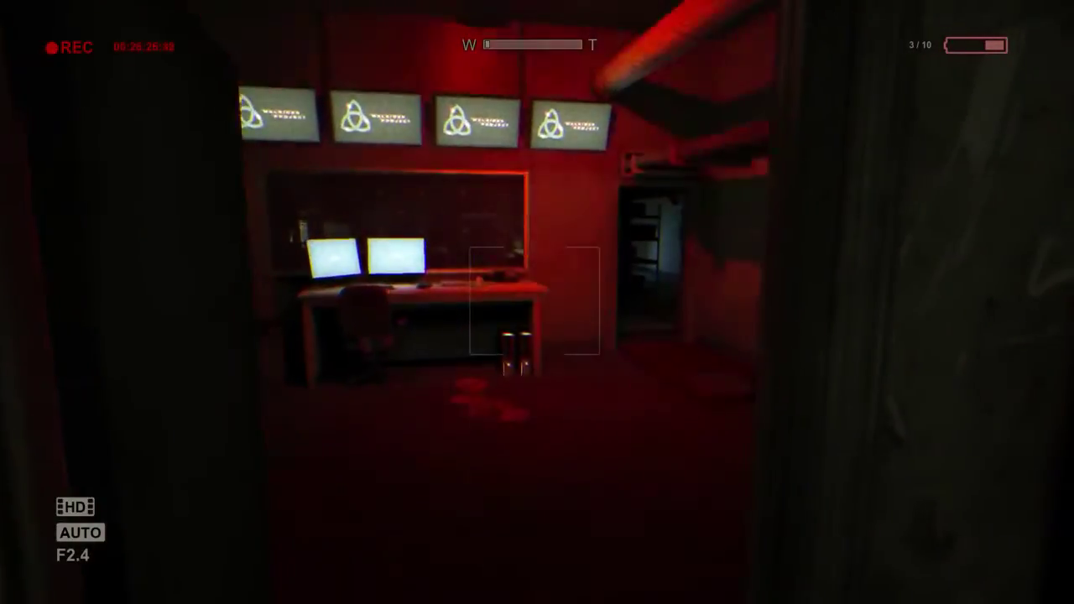
pyautogui.press('Escape')
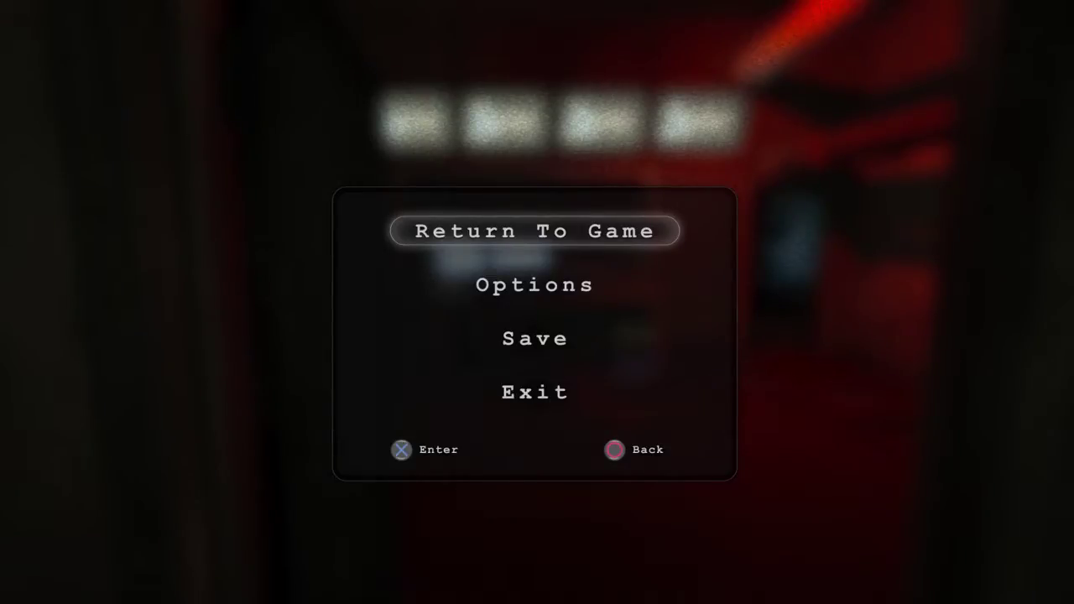
# Resume, go through the door beyond the control room into the corridor, and pause again.
pyautogui.press('Return')
pyautogui.press('w')
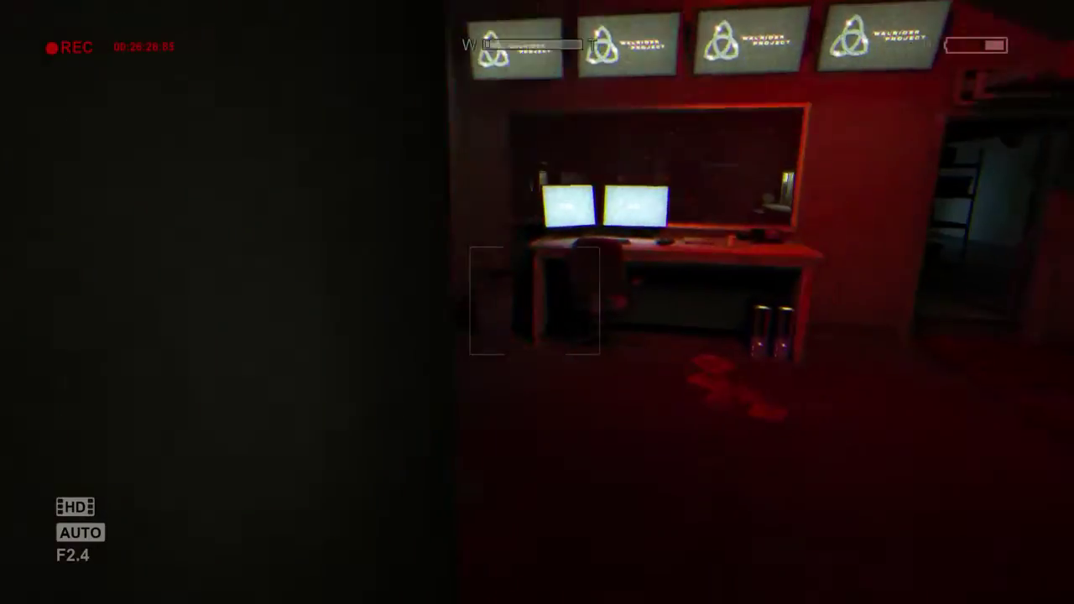
pyautogui.press('w')
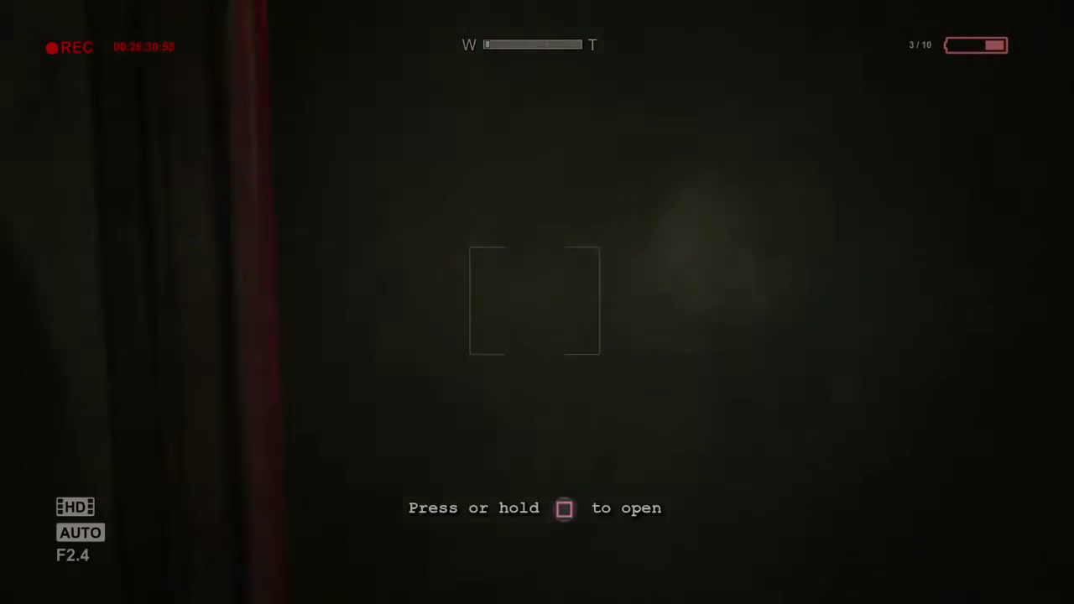
pyautogui.press('w')
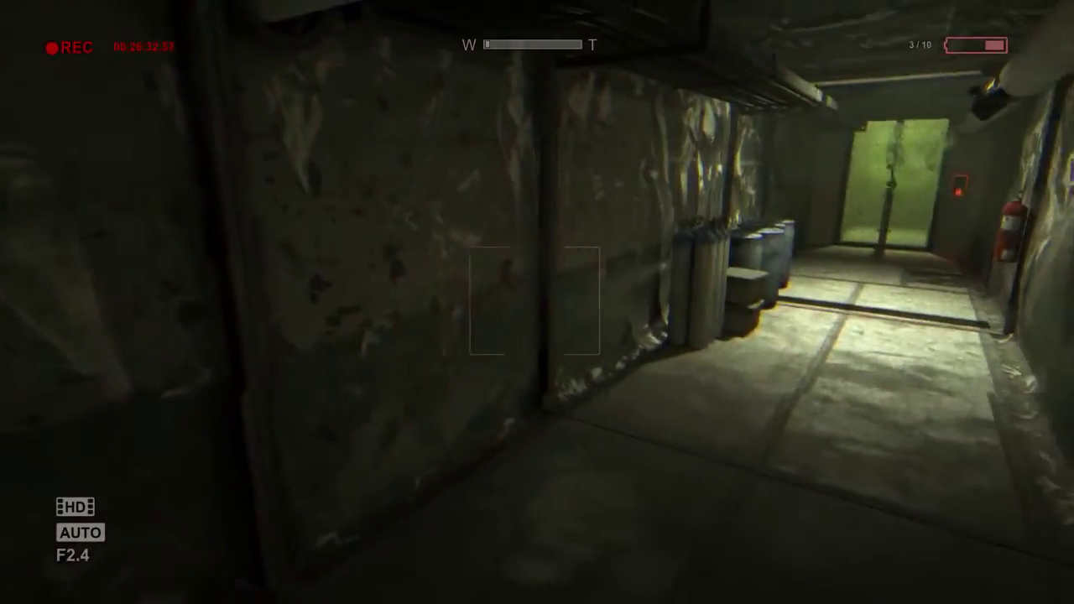
pyautogui.press('w')
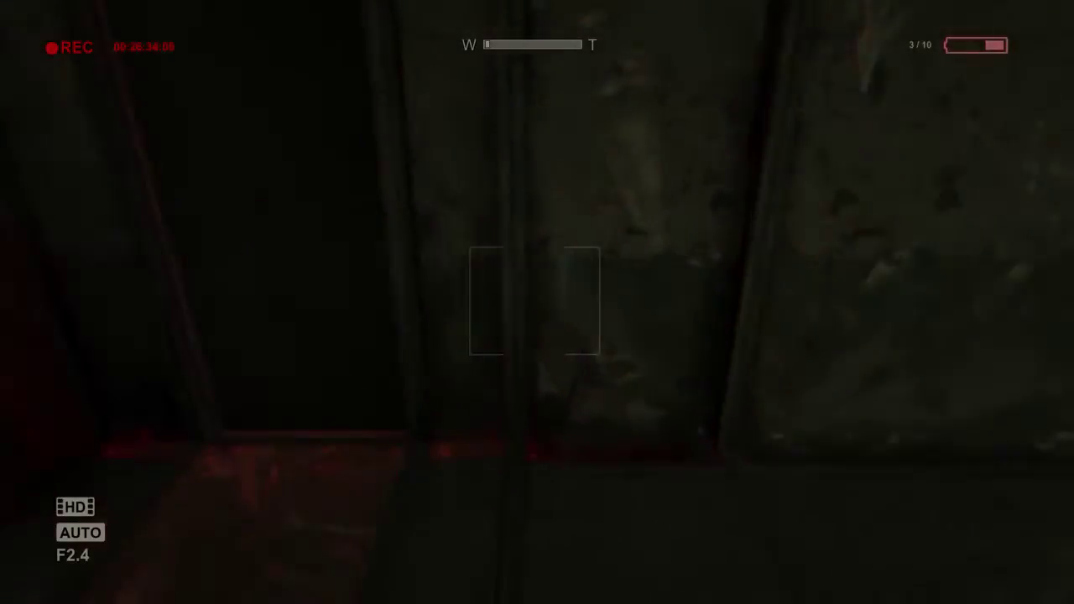
pyautogui.press('Escape')
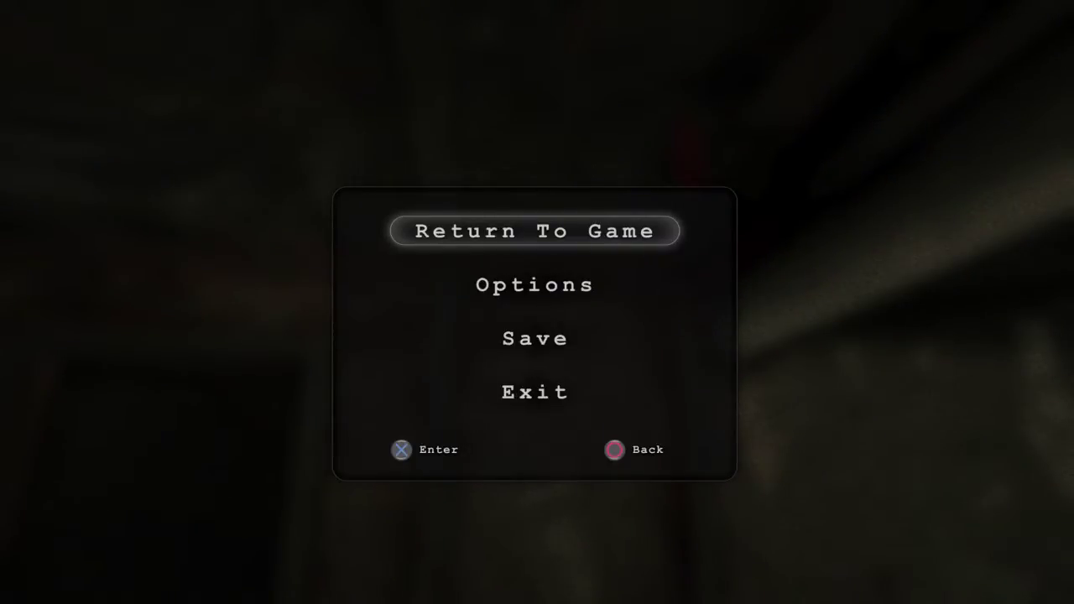
# Choose Save in the pause menu, then look around the dark room once play resumes.
pyautogui.press('Down')
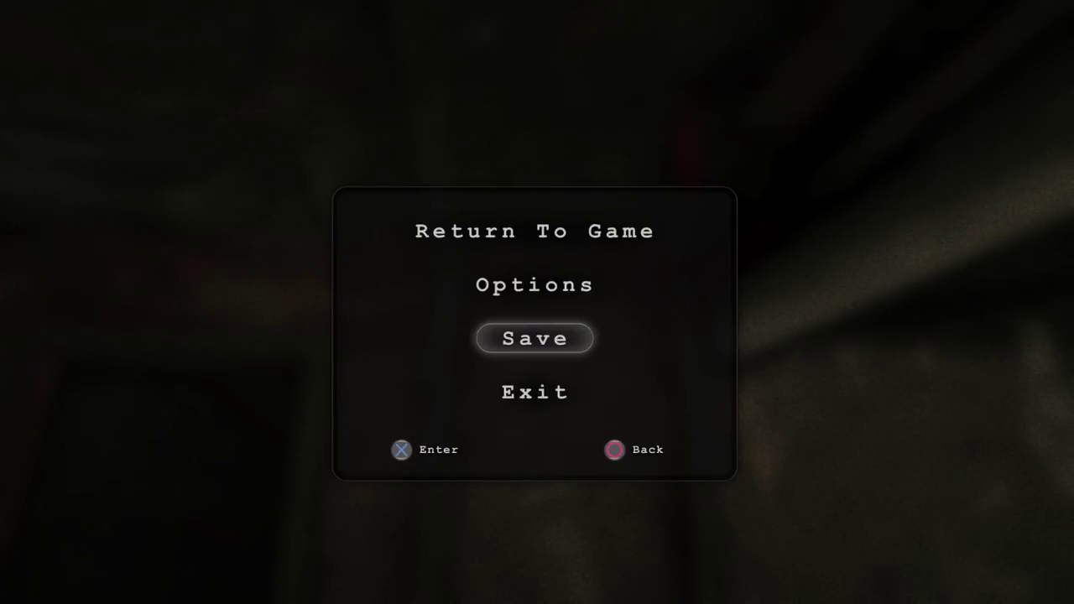
pyautogui.press('Return')
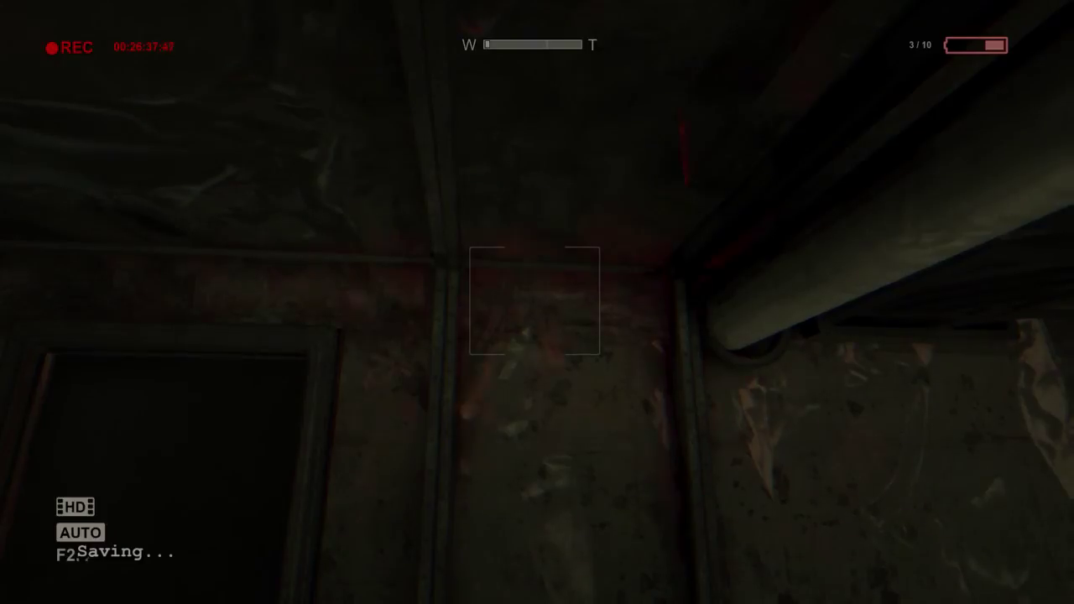
pyautogui.moveTo(537, 302); pyautogui.dragTo(537, 302)
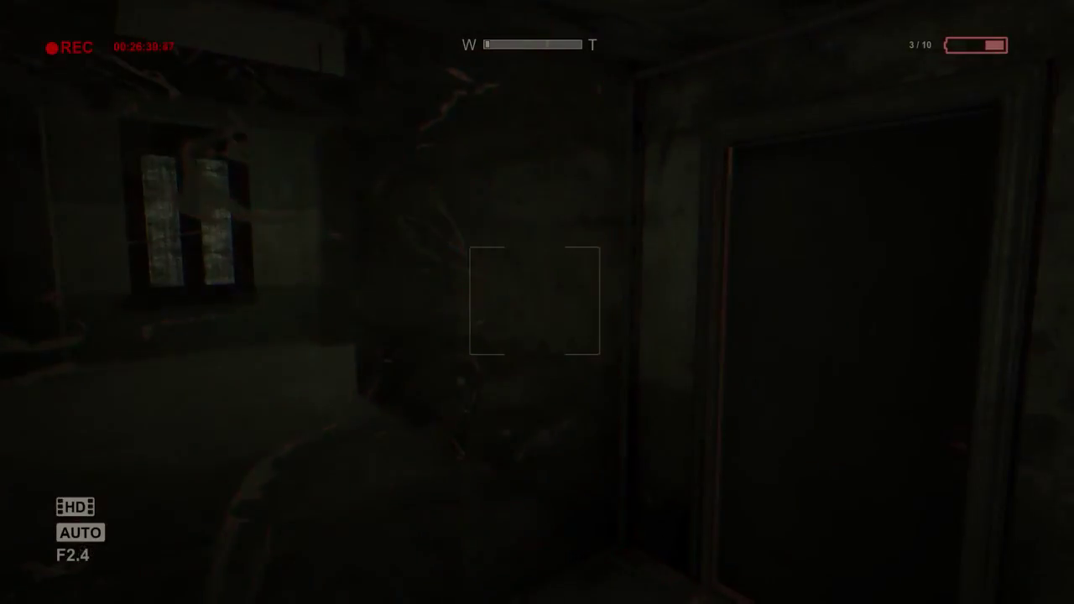